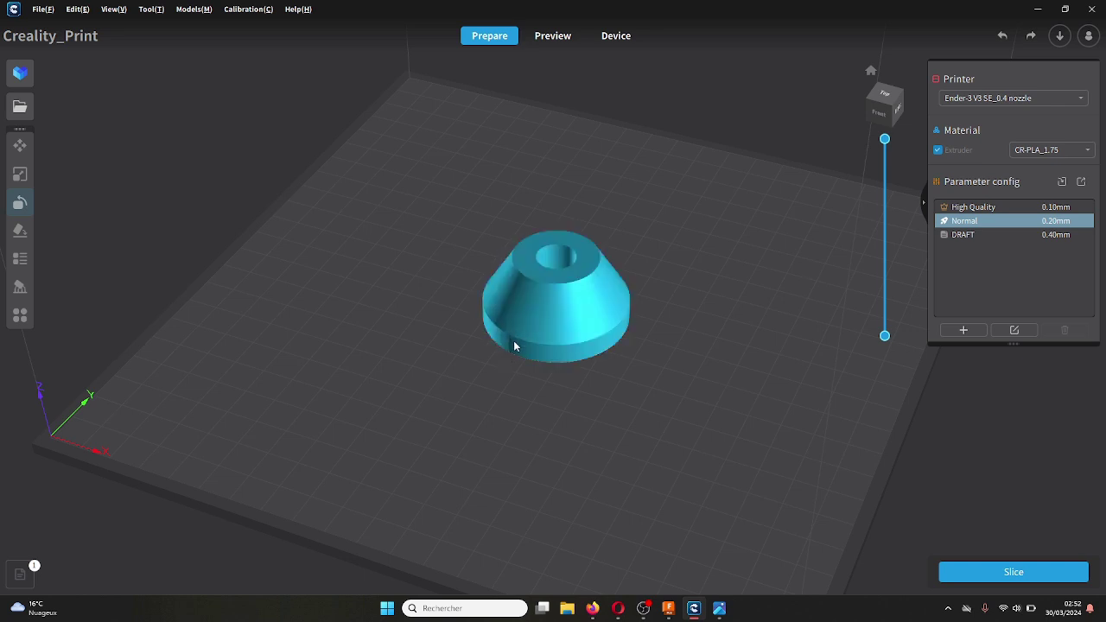
View the photo of the hand-drawn dimension sketch, and close Creality Print without saving the project
left_click(719, 608)
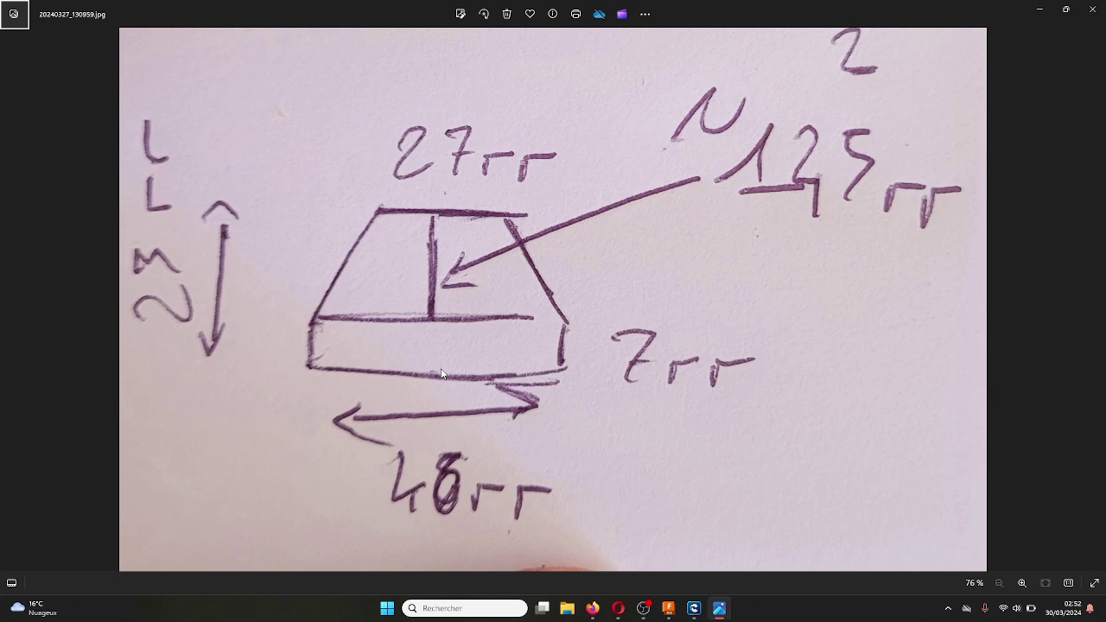
left_click(693, 608)
left_click(1092, 9)
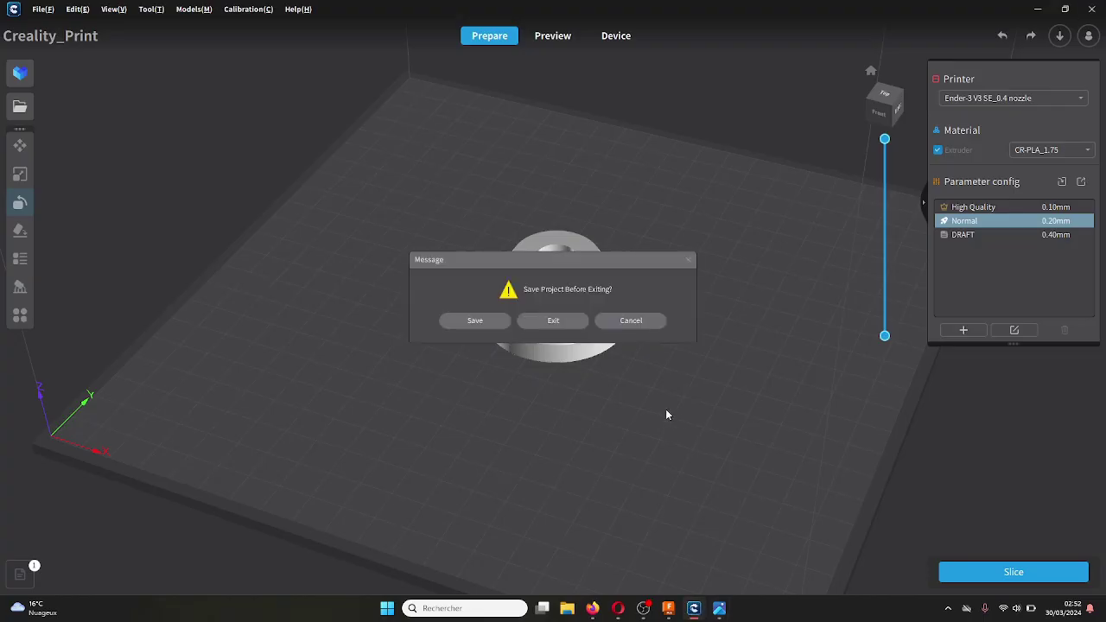
left_click(560, 318)
In Fusion, sketch a rectangle 46/2 mm wide and 7 mm high on the horizontal plane, with its lower-right corner at the origin
left_click(680, 608)
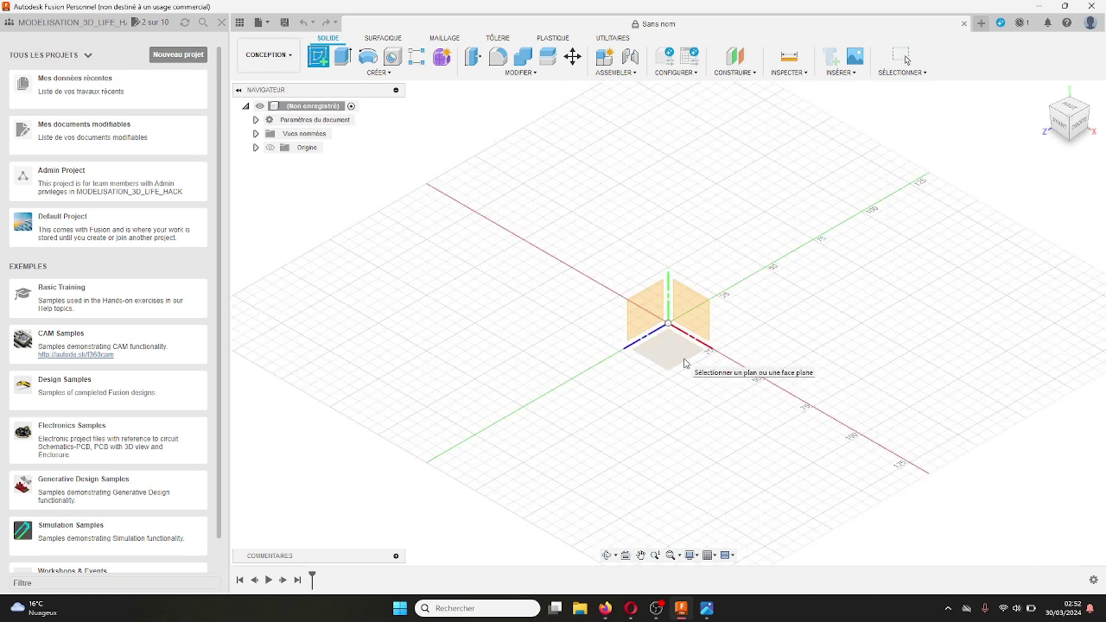
left_click(684, 363)
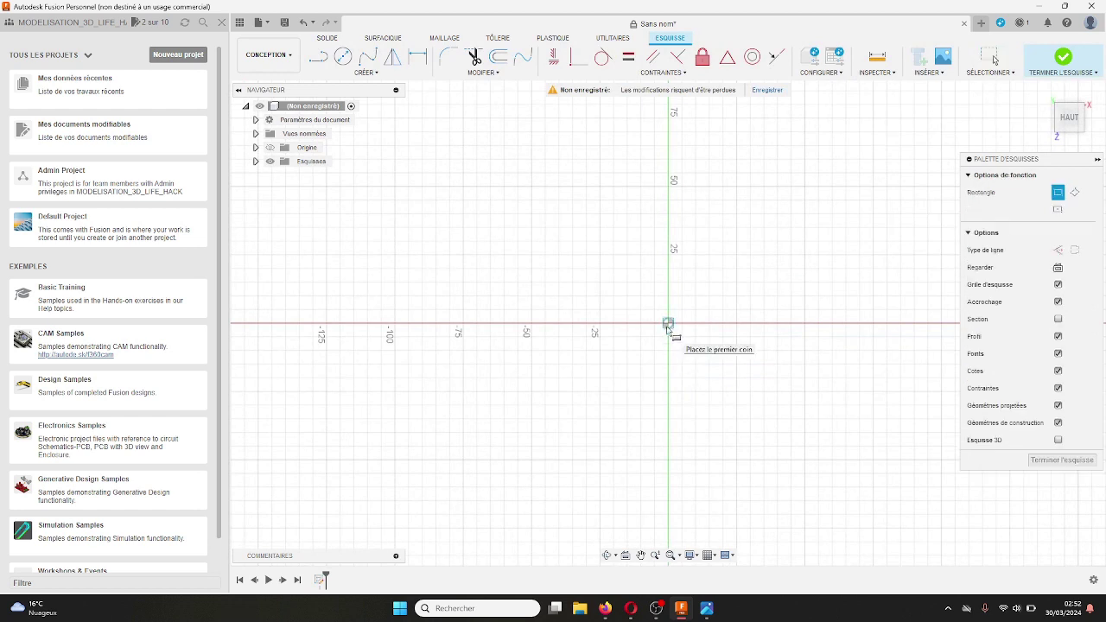
left_click(668, 324)
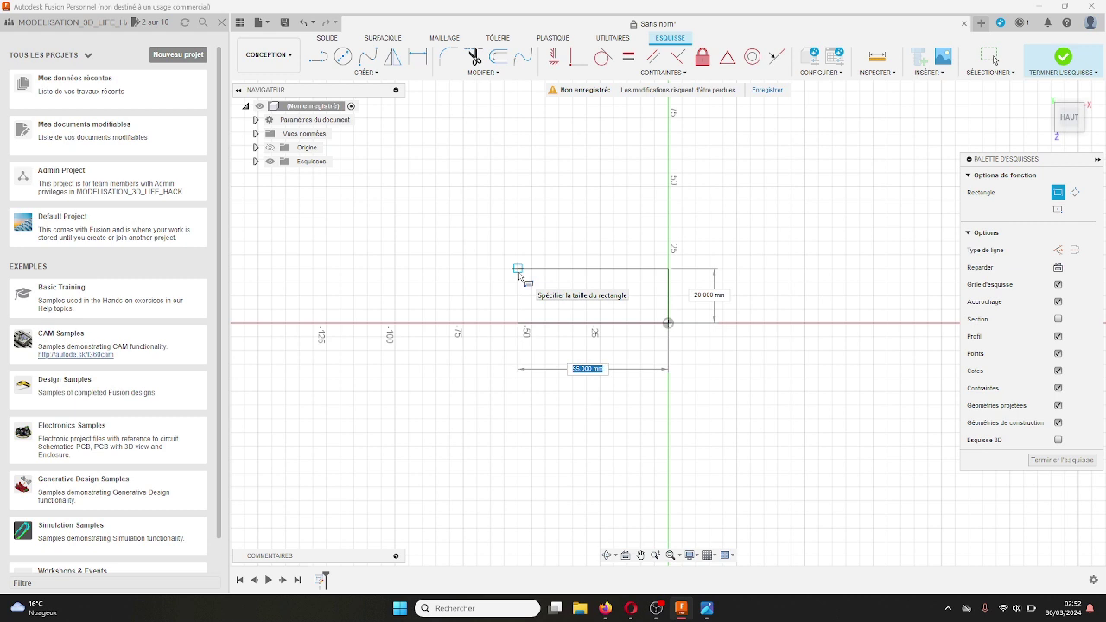
type("46")
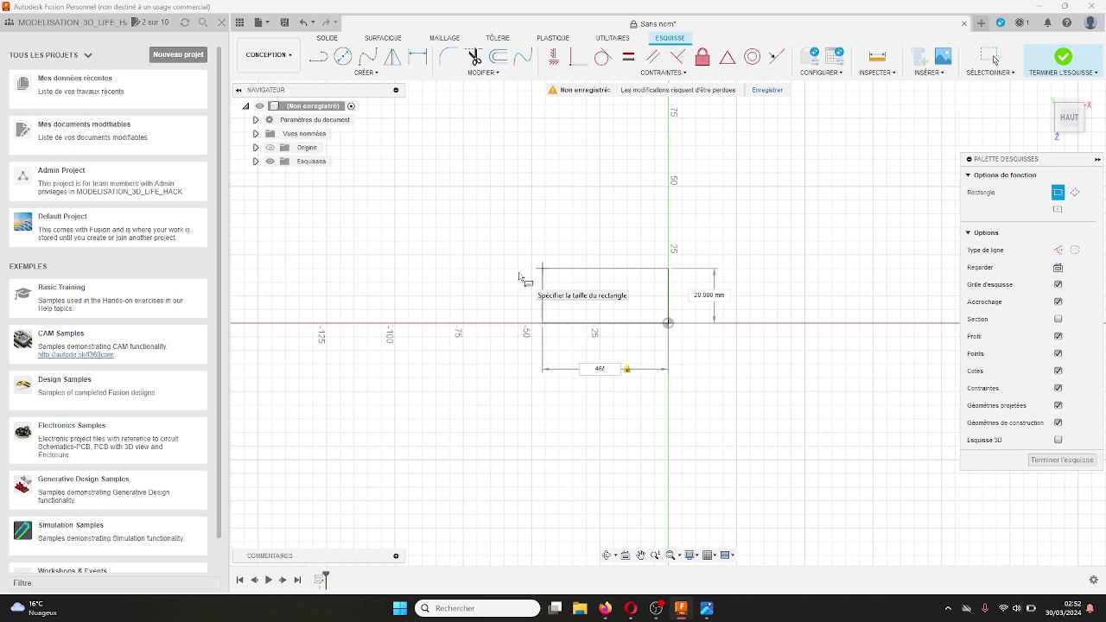
type("/2")
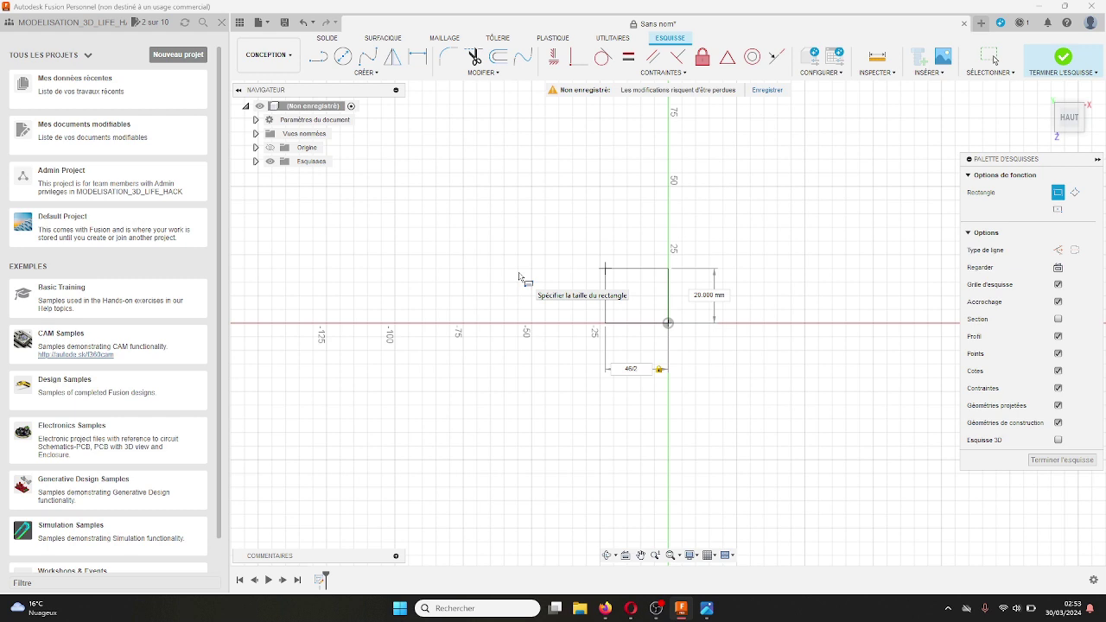
key("Tab")
type("7")
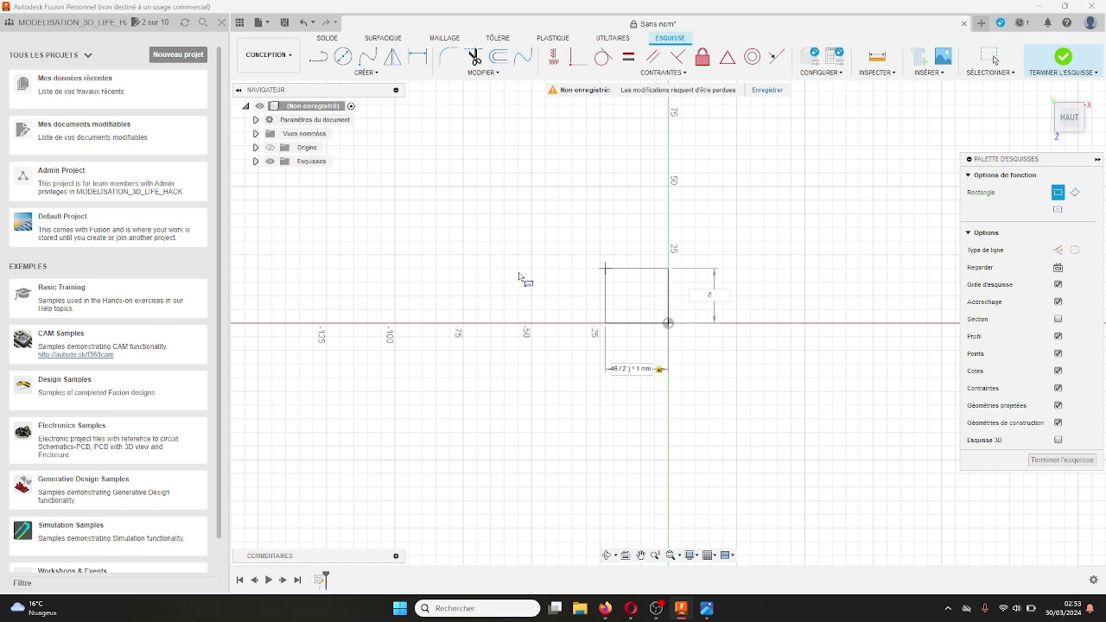
key("Return")
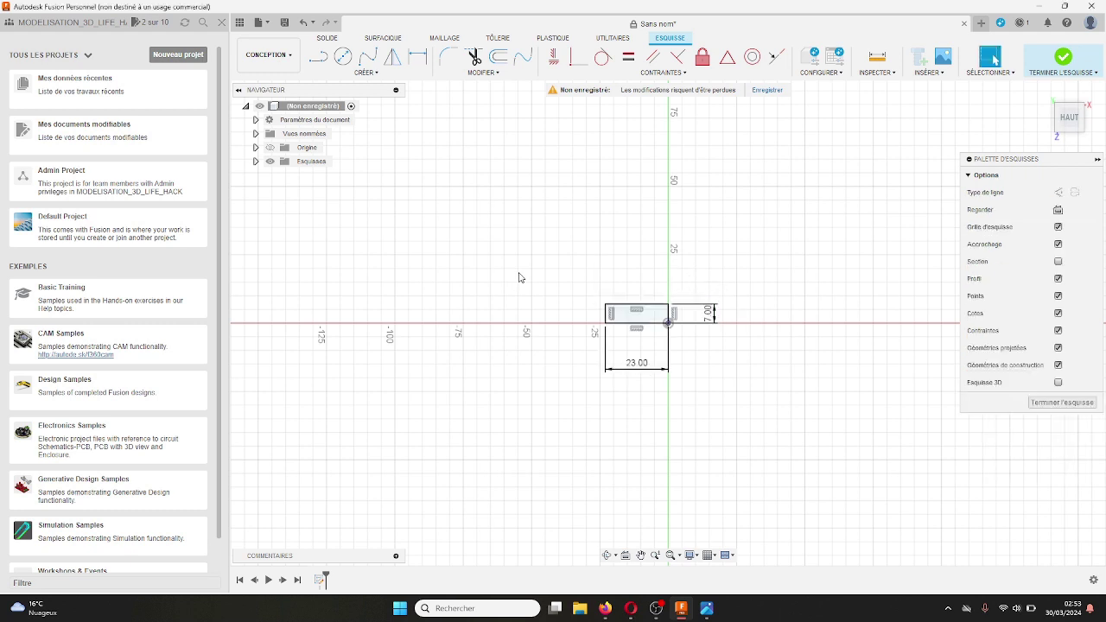
Draw a 23 mm vertical line upward from the origin
key("l")
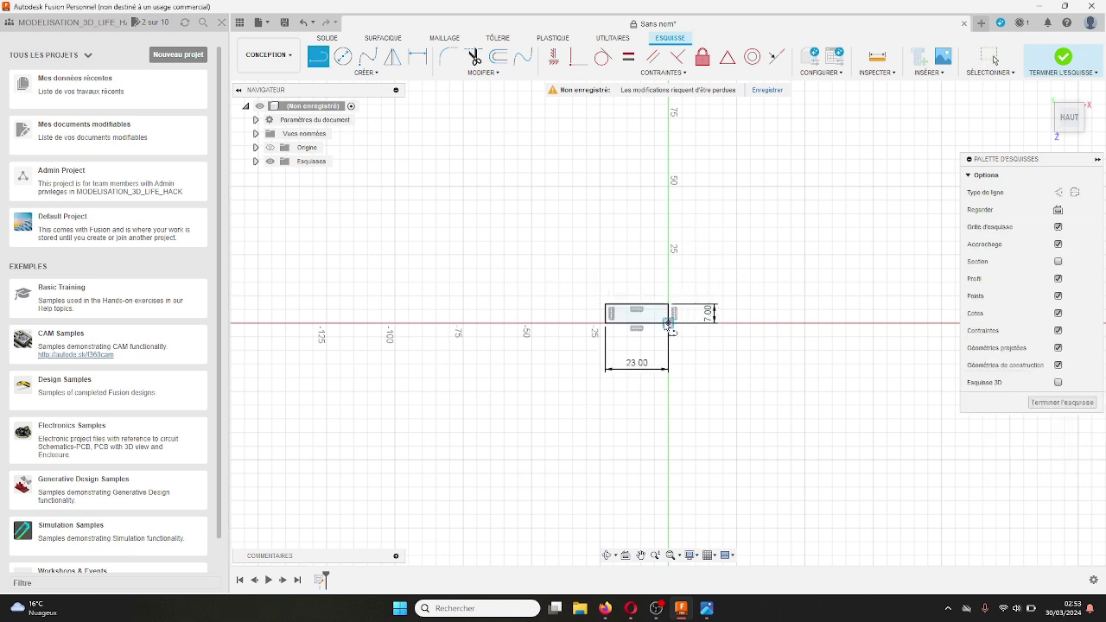
left_click(668, 321)
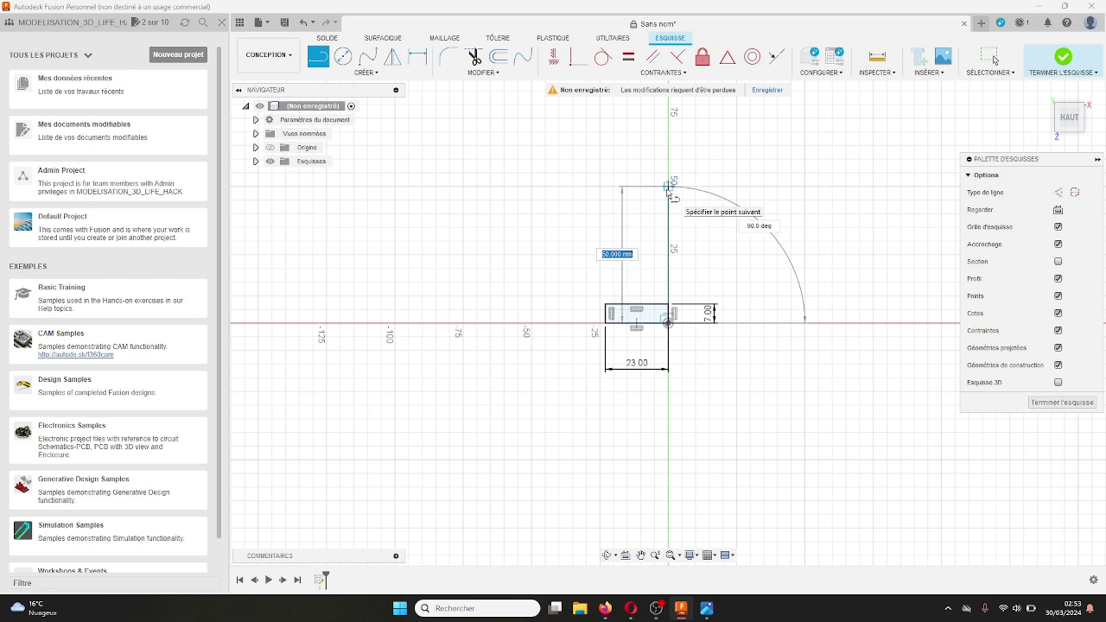
type("33")
key("Return")
key("Escape")
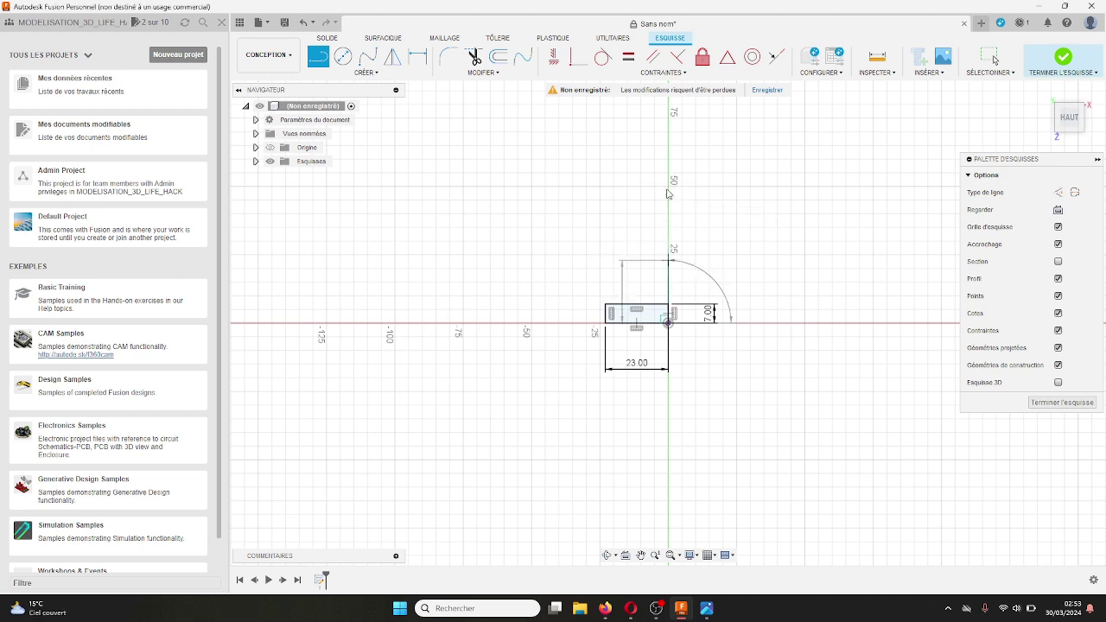
Draw a horizontal line 27/2 mm long from the upper end of the vertical line toward the rectangle's outer side
key("l")
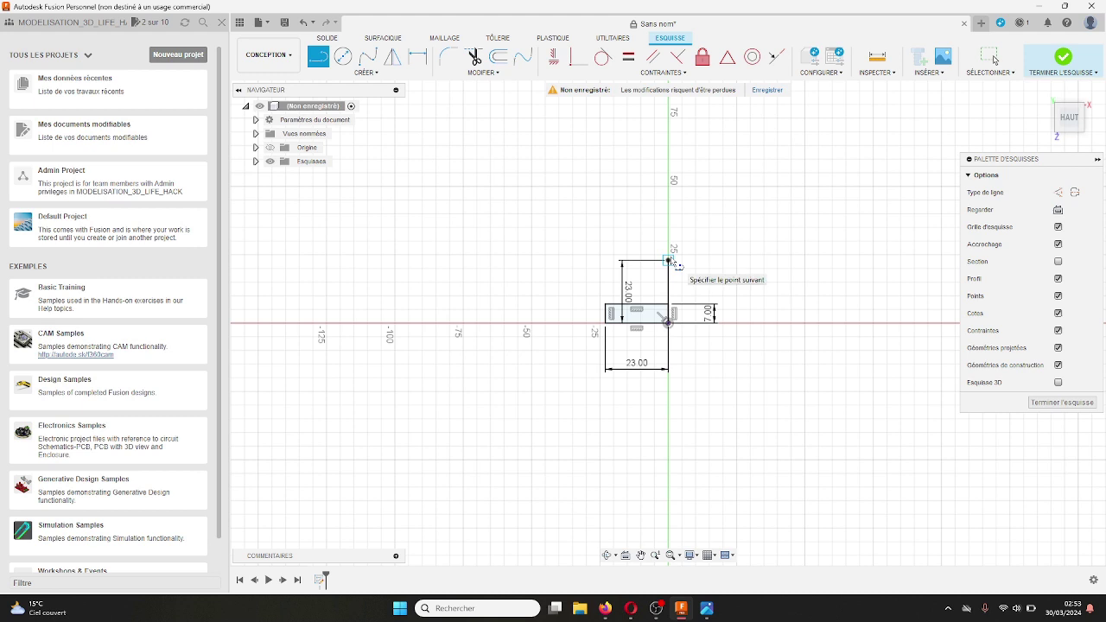
left_click_drag(669, 260, 609, 261)
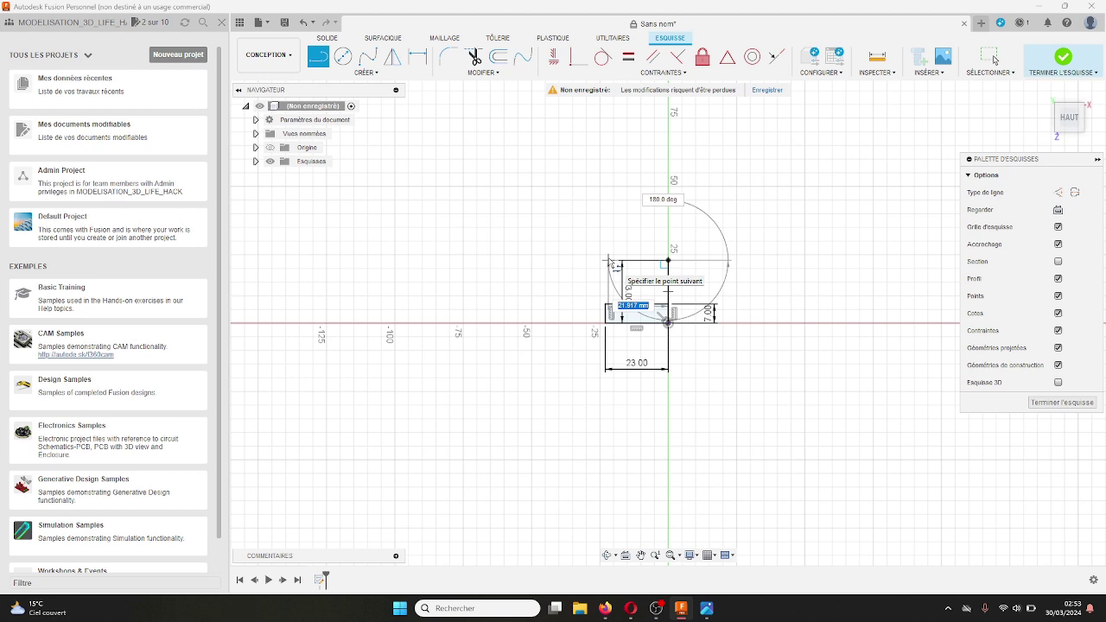
left_click_drag(610, 264, 486, 261)
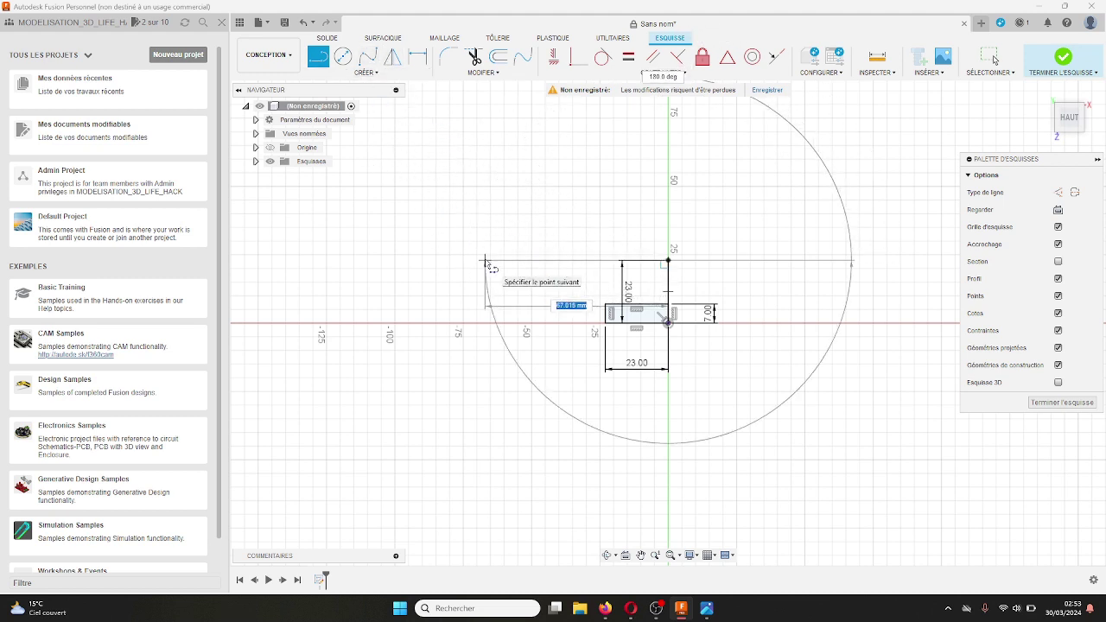
type("4")
key("Tab")
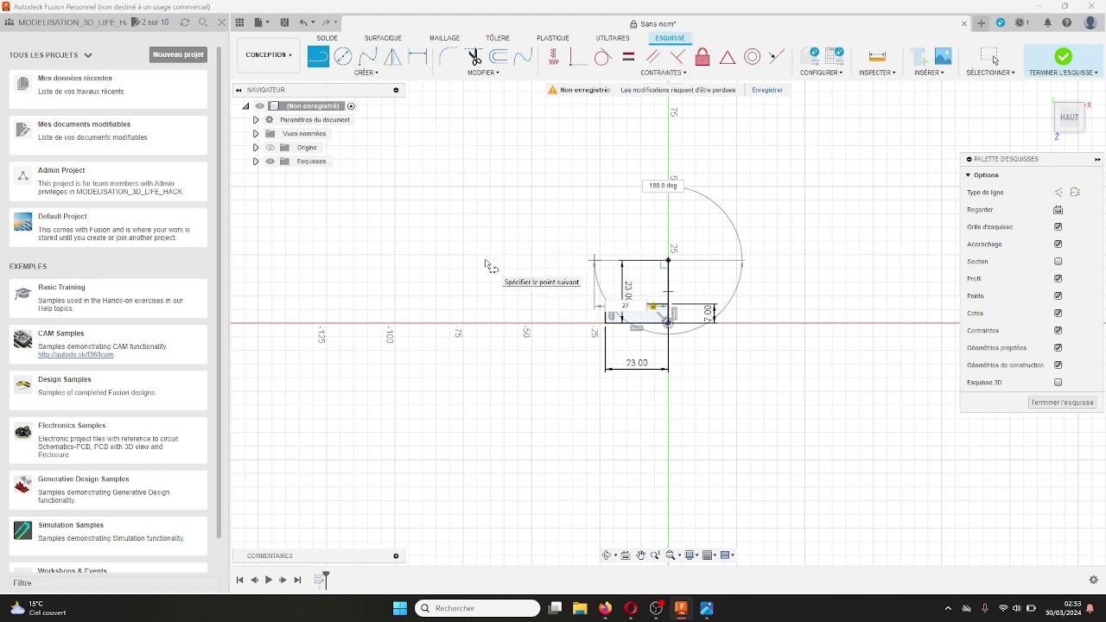
type("2")
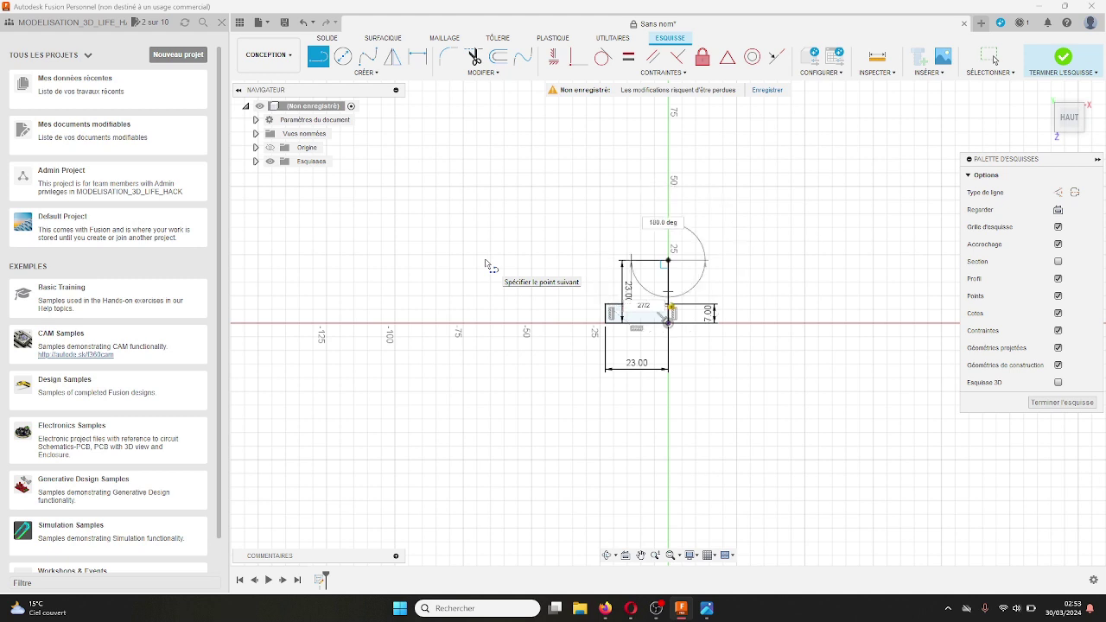
key("Escape")
Connect the free end of the upper horizontal line to the rectangle's upper outer corner with a slanted line
key("l")
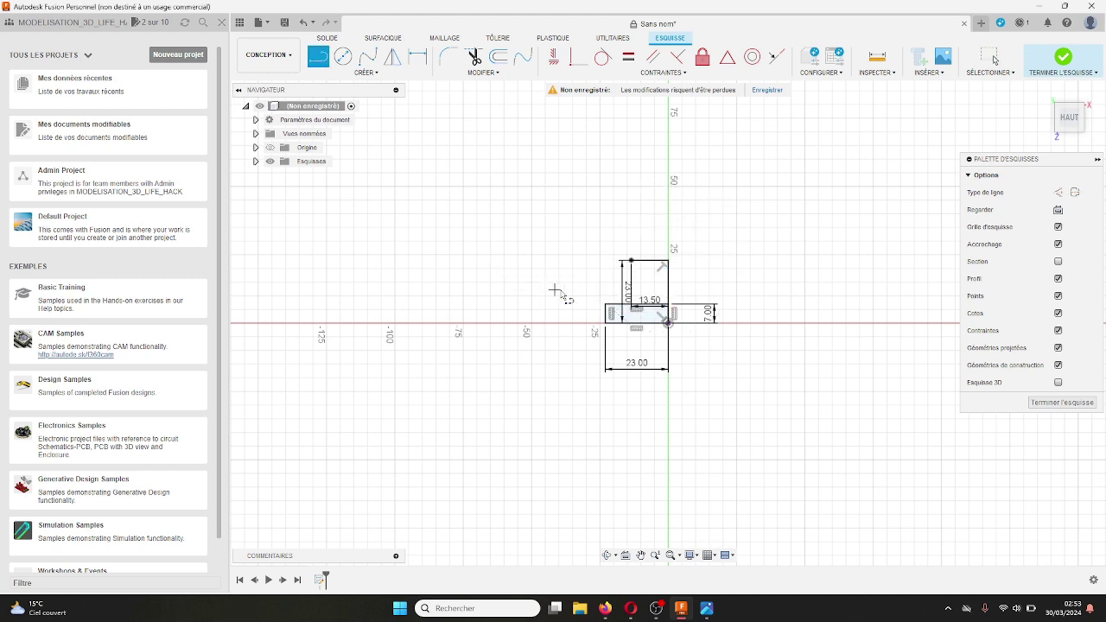
left_click(630, 260)
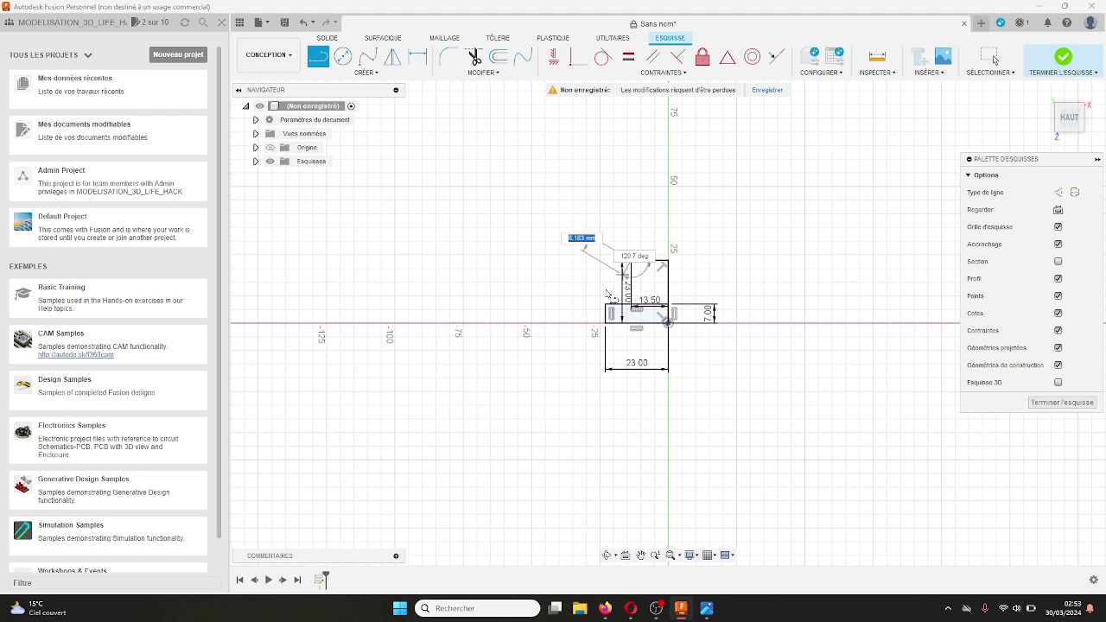
double_click(605, 306)
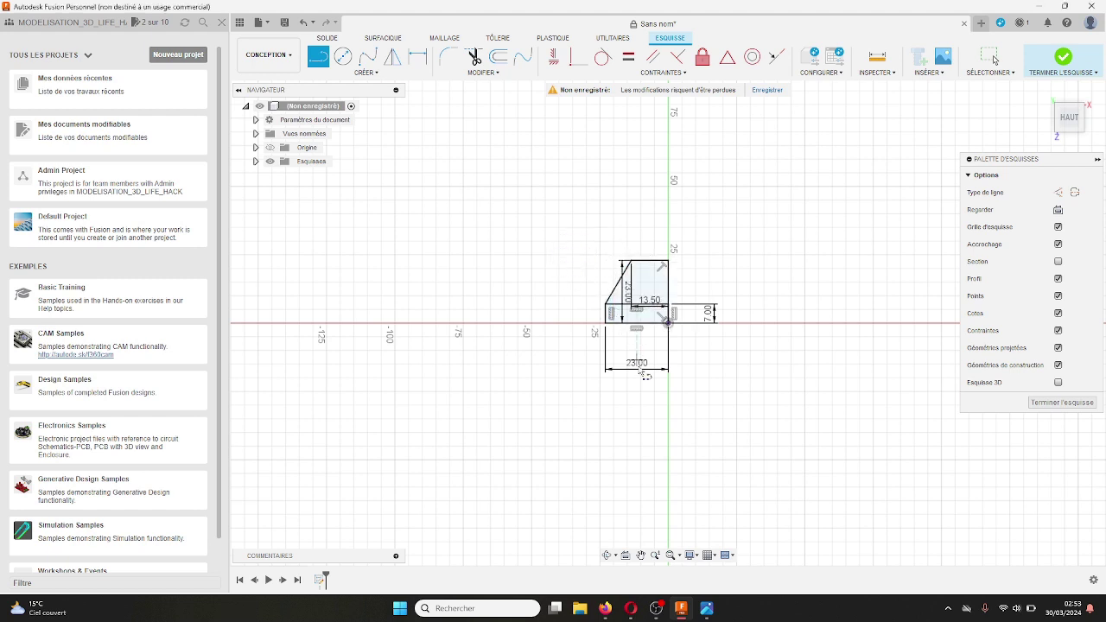
Add a rectangle for the central hole from the origin, 12.2/2 mm wide and reaching up to the profile's upper edge
scroll(654, 252, "down", 2)
scroll(655, 253, "up", 4)
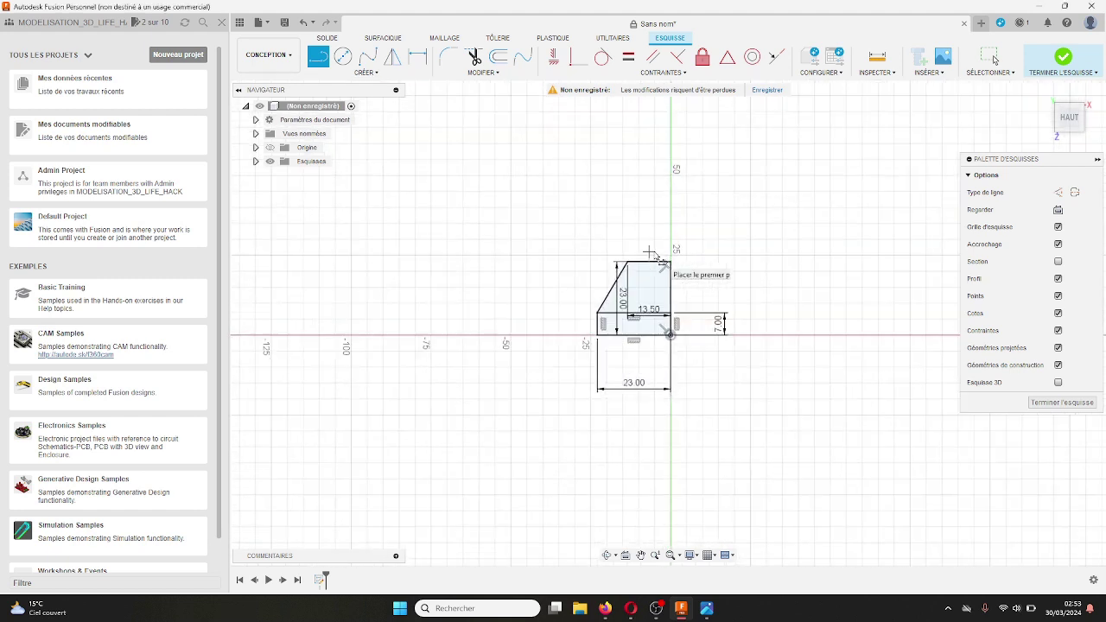
scroll(650, 329, "up", 2)
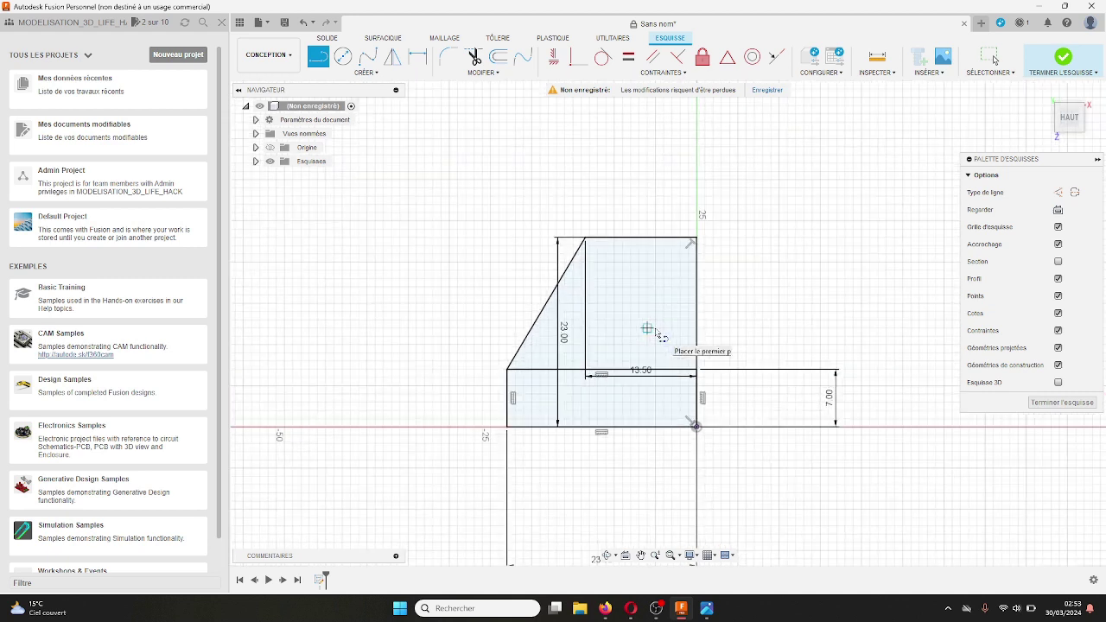
scroll(647, 329, "up", 2)
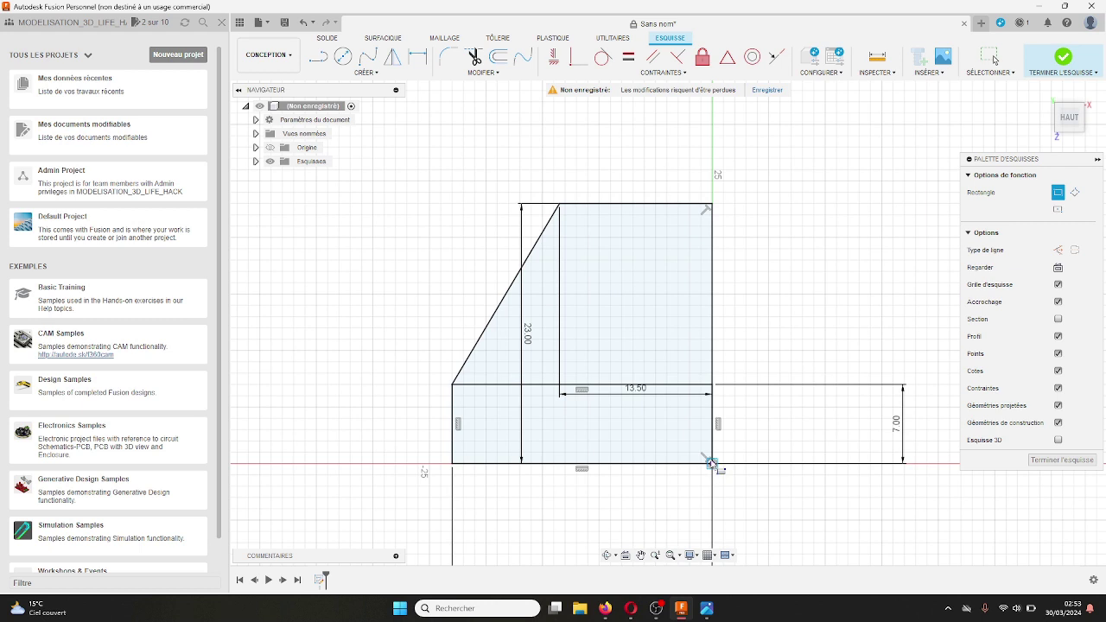
left_click(710, 464)
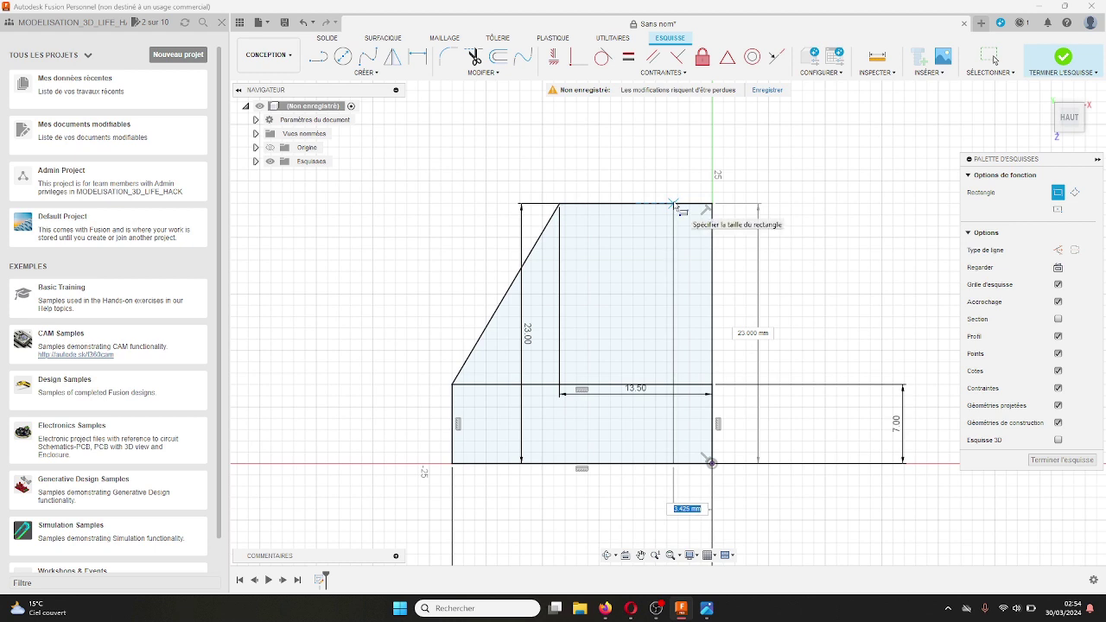
type("12.2")
key("Tab")
type("/2")
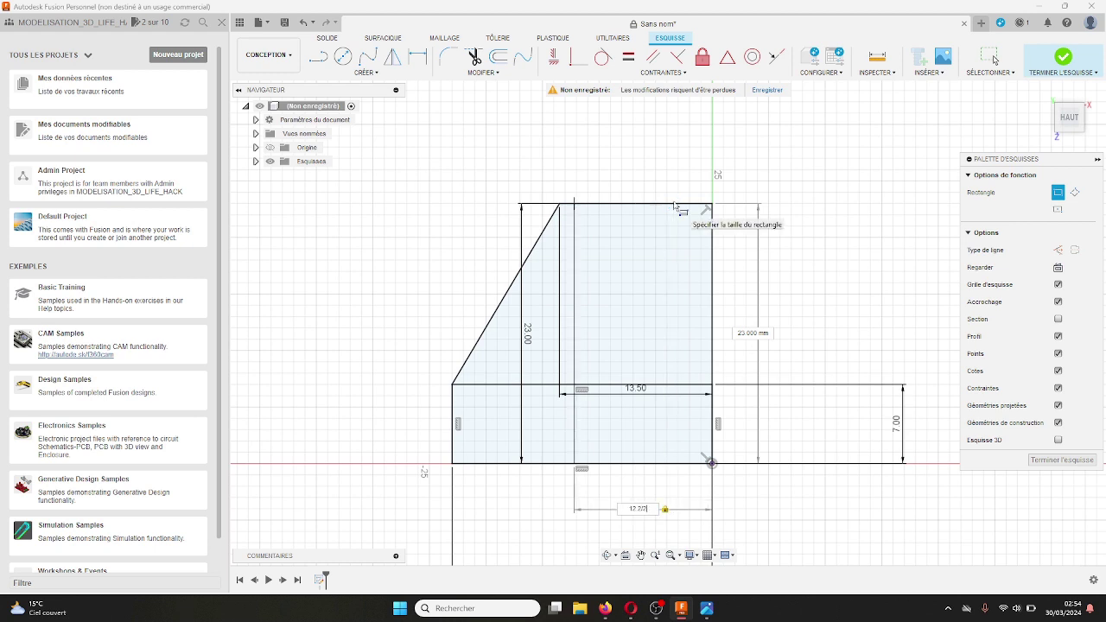
key("Return")
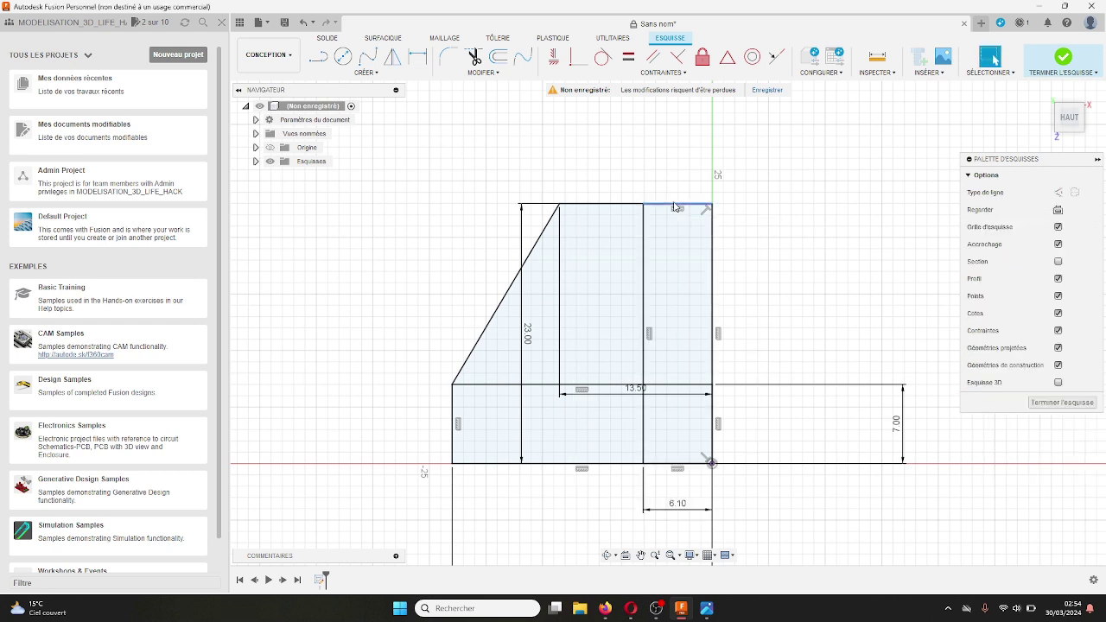
Examine the closed regions of the sketch, comparing the outer wall profile with the strip reserved for the central hole
left_click(607, 293)
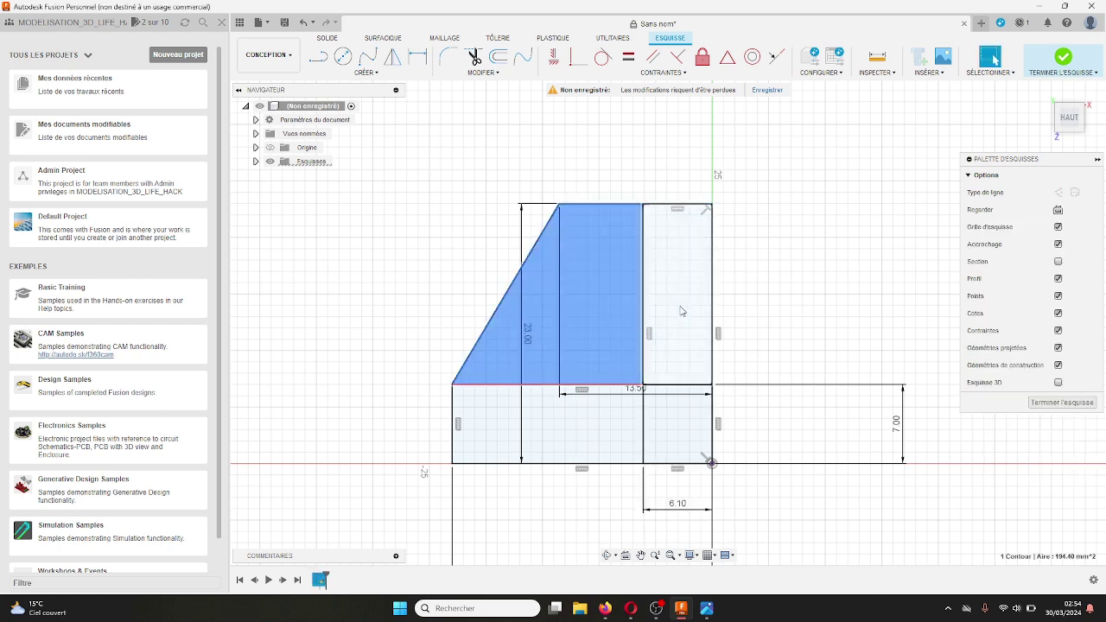
key("Escape")
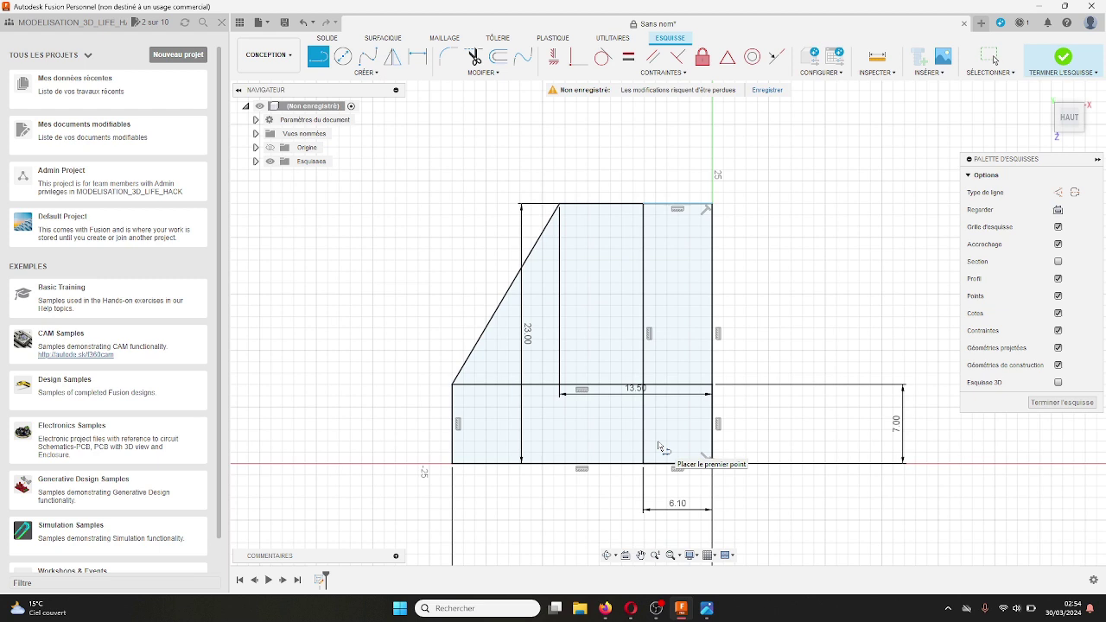
left_click(671, 362)
left_click(662, 402)
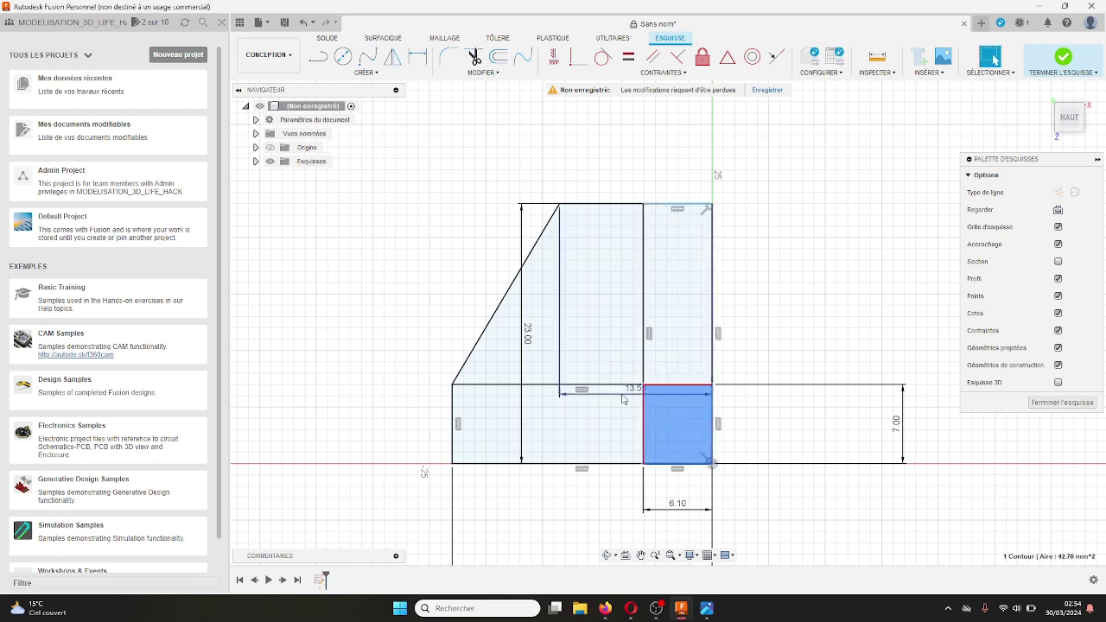
left_click(622, 395)
left_click(607, 335)
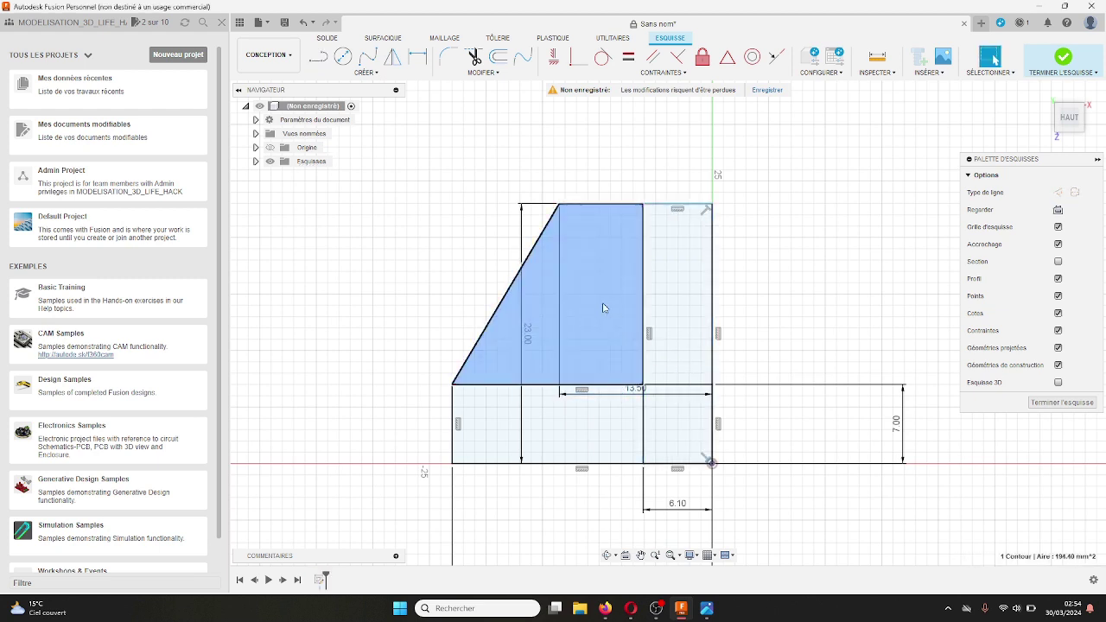
left_click(677, 303)
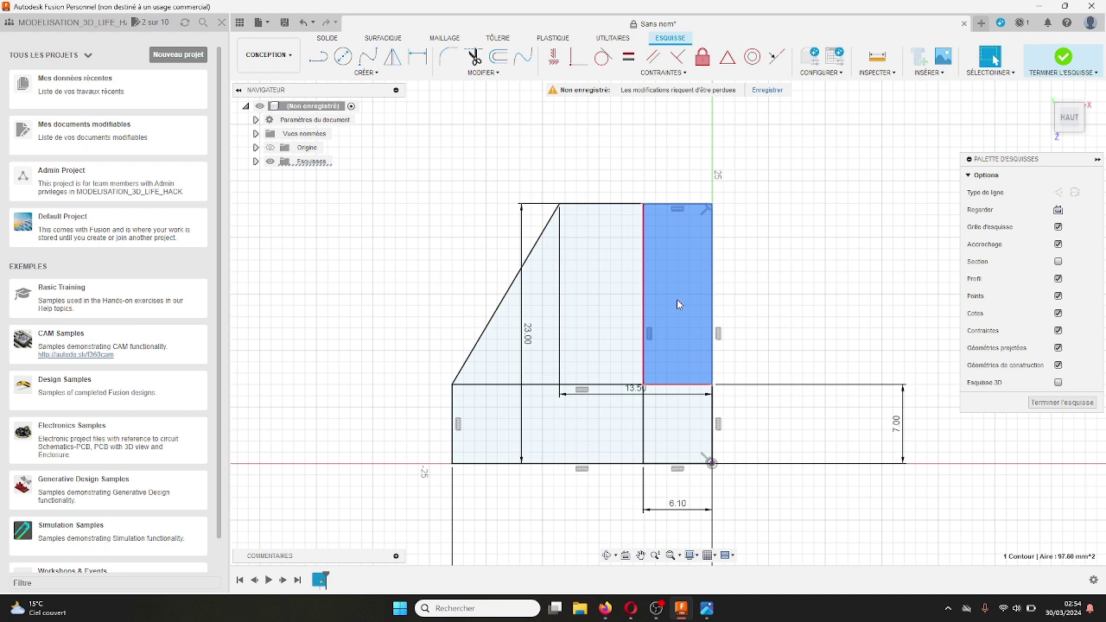
left_click(675, 436)
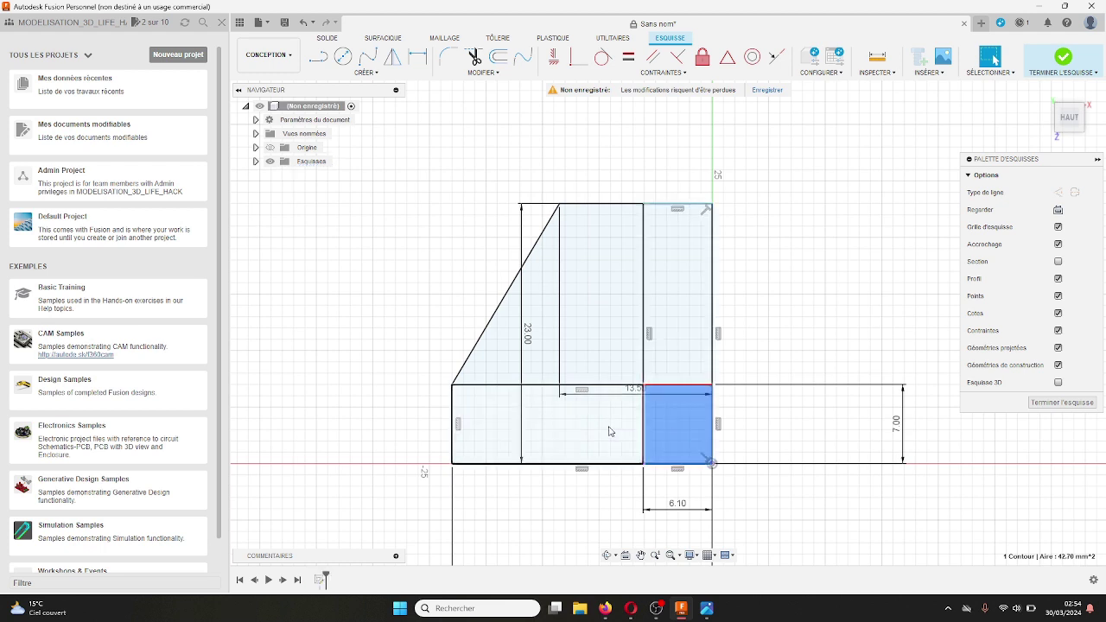
left_click(610, 426)
left_click(656, 423)
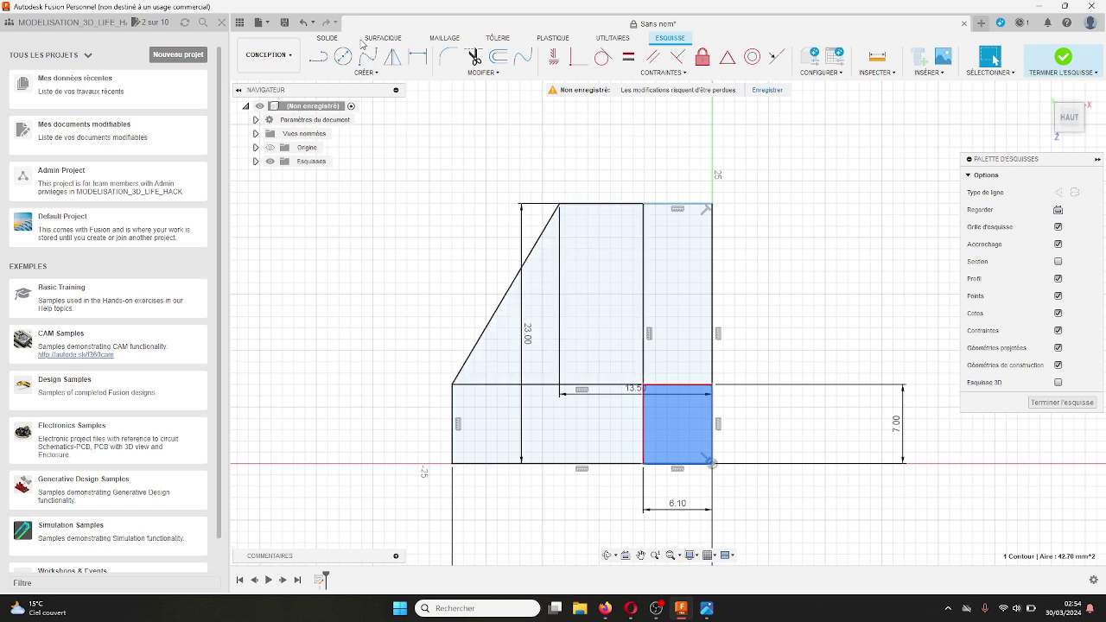
Revolve the two outer wall regions 360° around the sketch's vertical centre line as a new body, leaving out the central hole strip
left_click(328, 39)
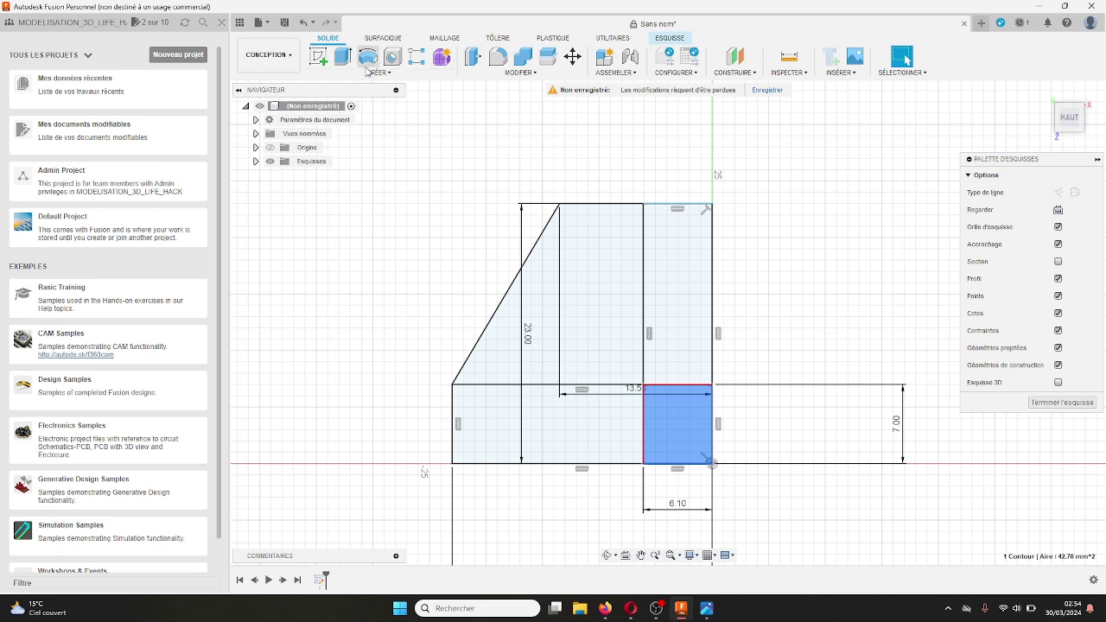
left_click(368, 67)
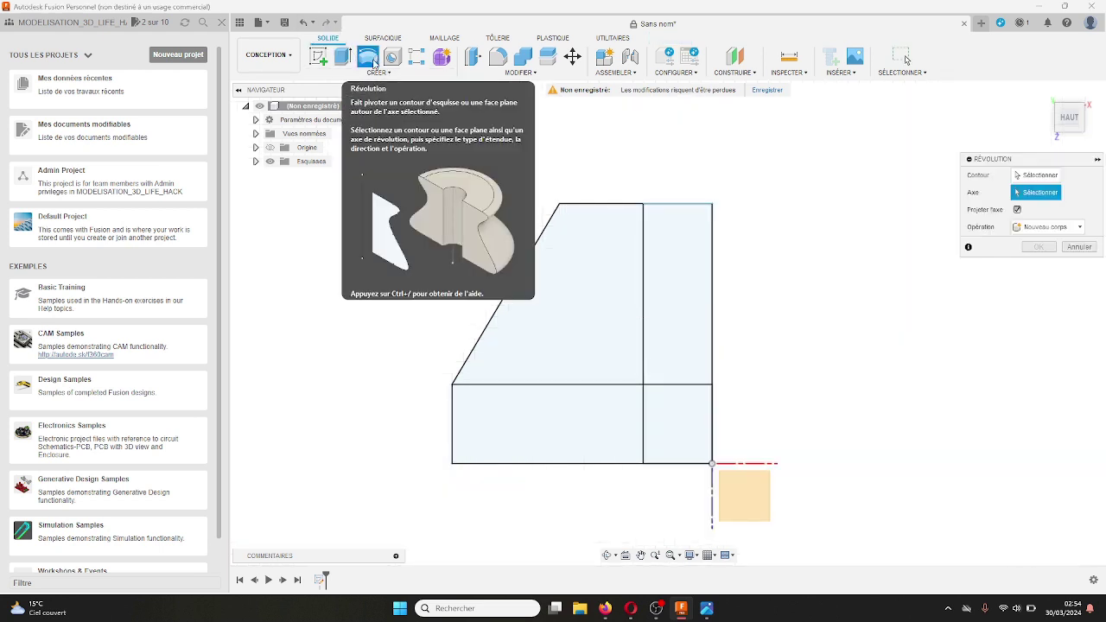
left_click(1032, 173)
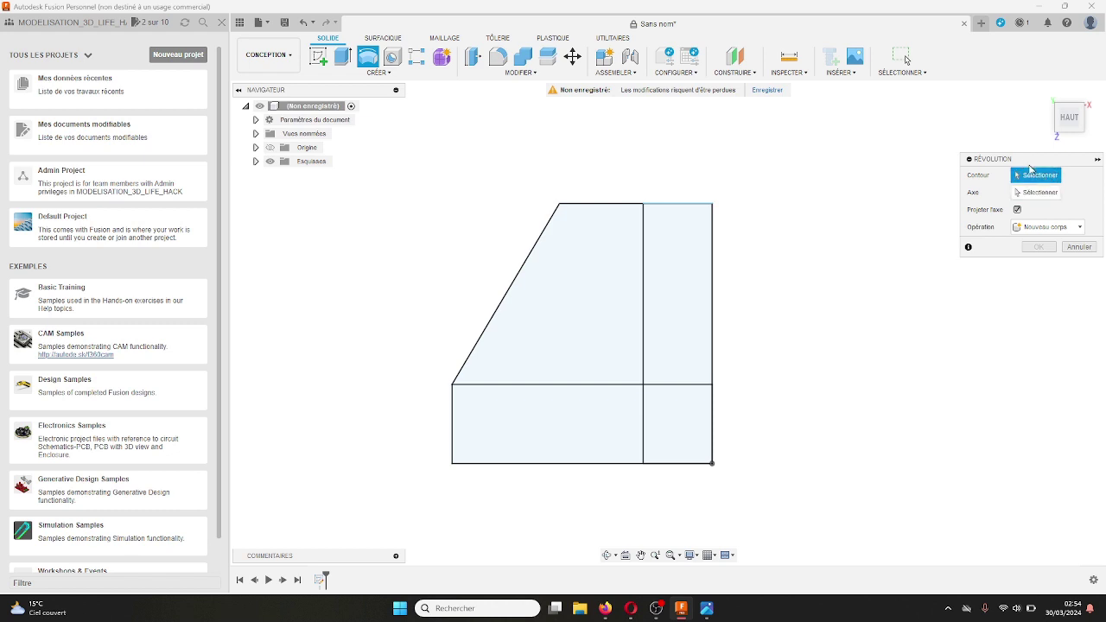
left_click(611, 299)
left_click(540, 420)
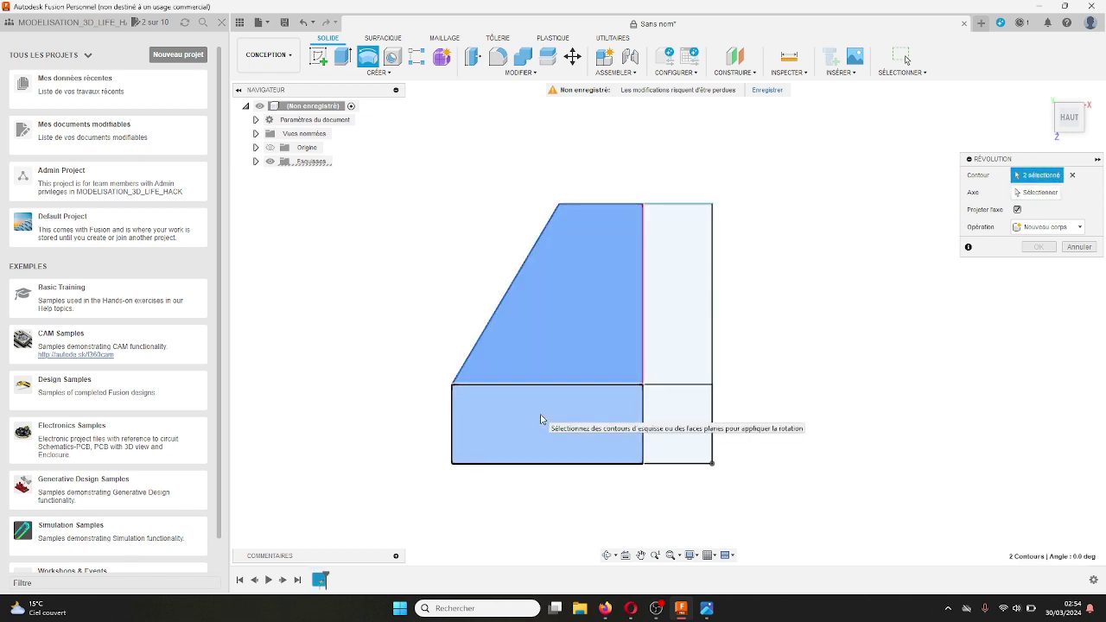
left_click(1036, 192)
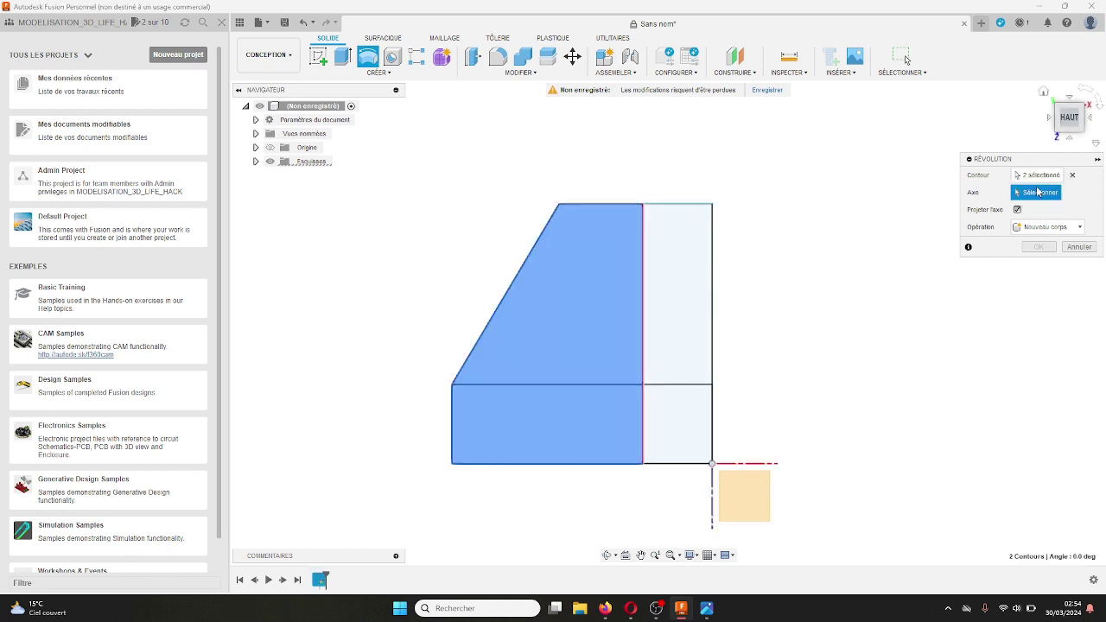
left_click(713, 311)
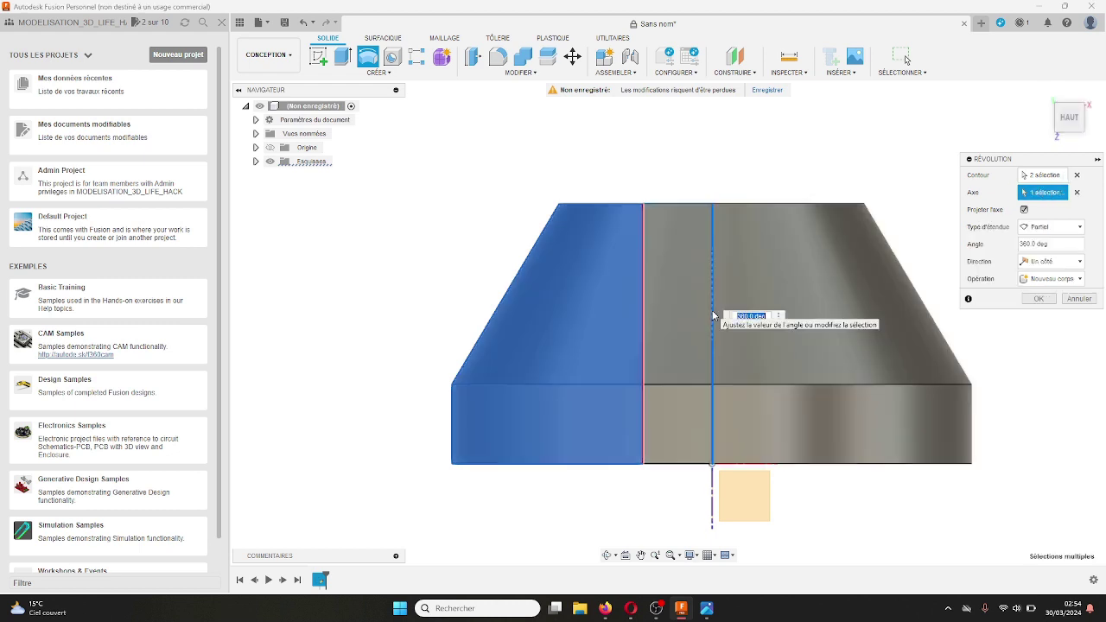
left_click(1049, 300)
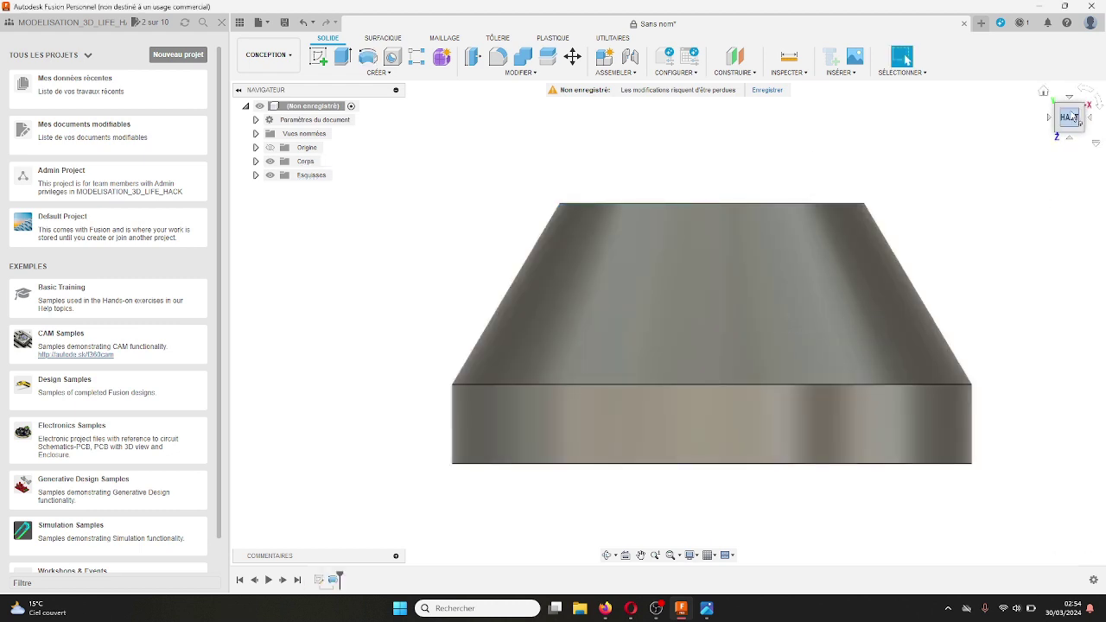
Set up a 3D print export for the conical spacer with sending to the print utility turned off
mouse_move(1067, 123)
left_mouse_down()
mouse_move(1061, 169)
mouse_move(1053, 112)
mouse_move(1055, 148)
mouse_move(1038, 156)
mouse_move(1027, 129)
mouse_move(1047, 143)
left_mouse_up()
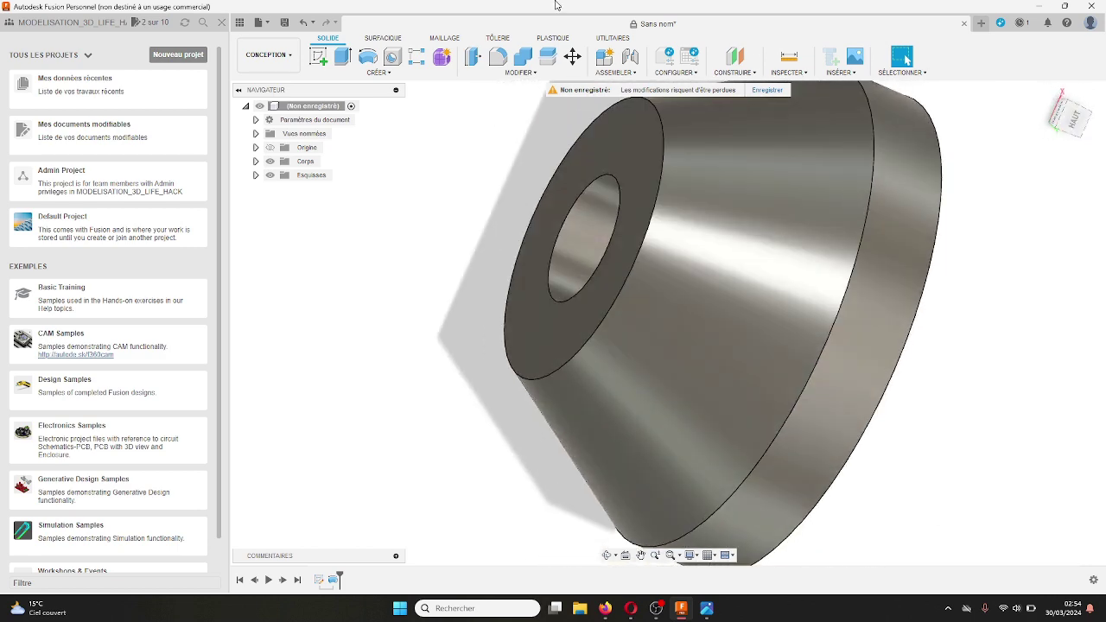
left_click(612, 38)
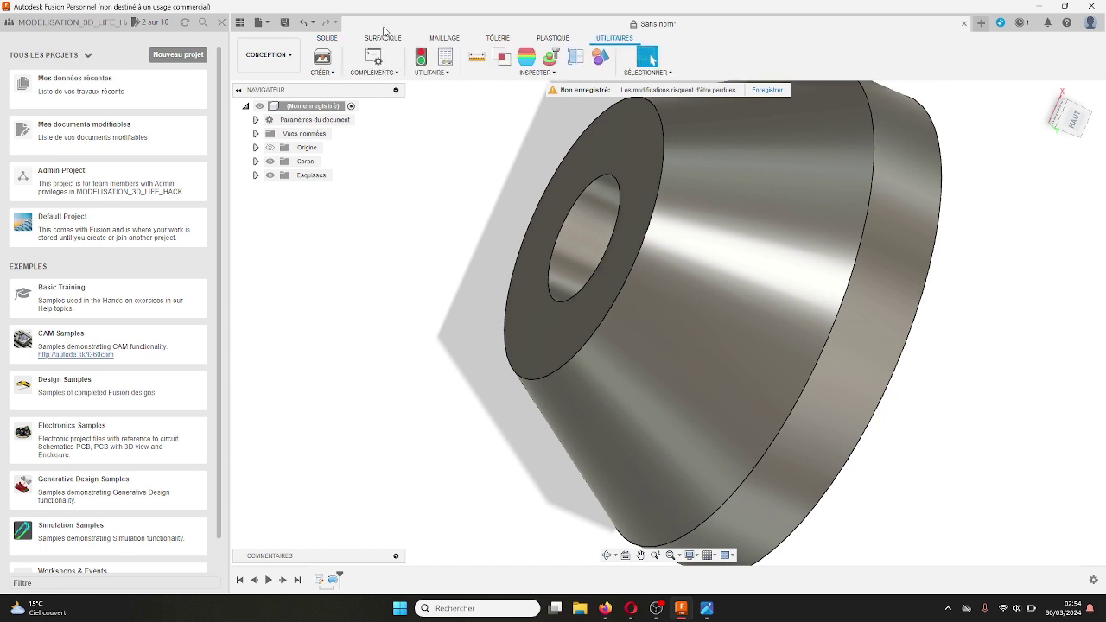
left_click(324, 72)
left_click(336, 91)
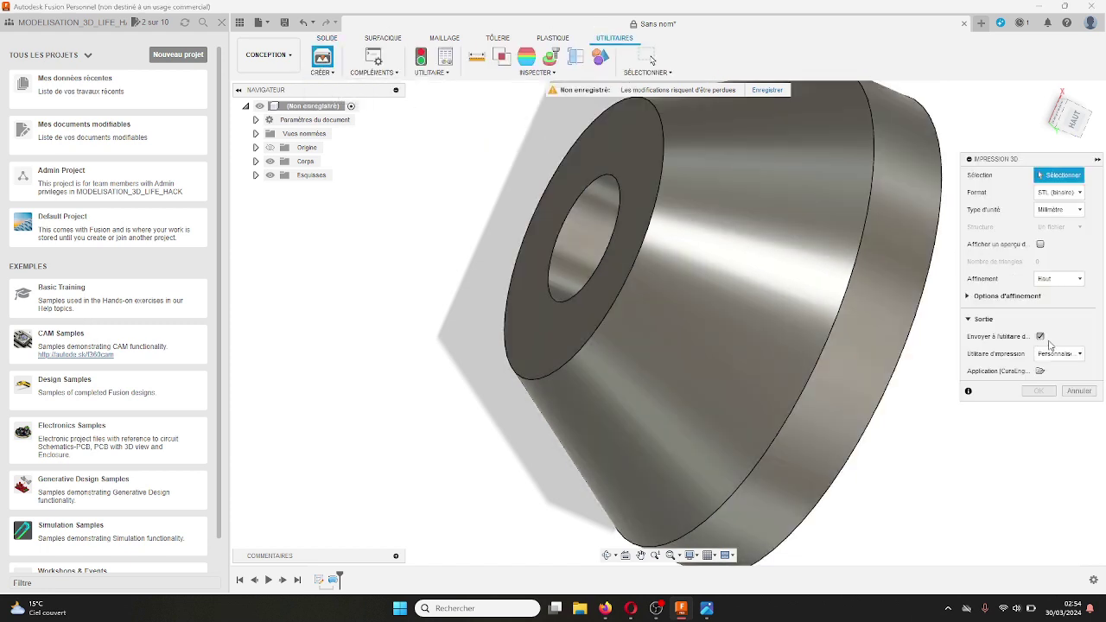
left_click(1041, 337)
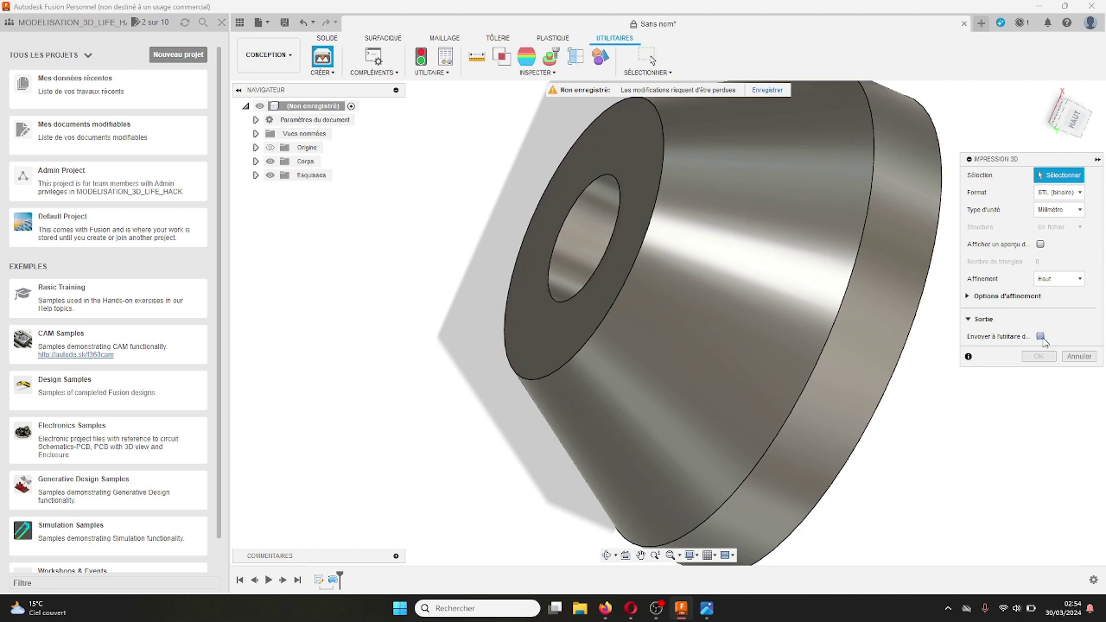